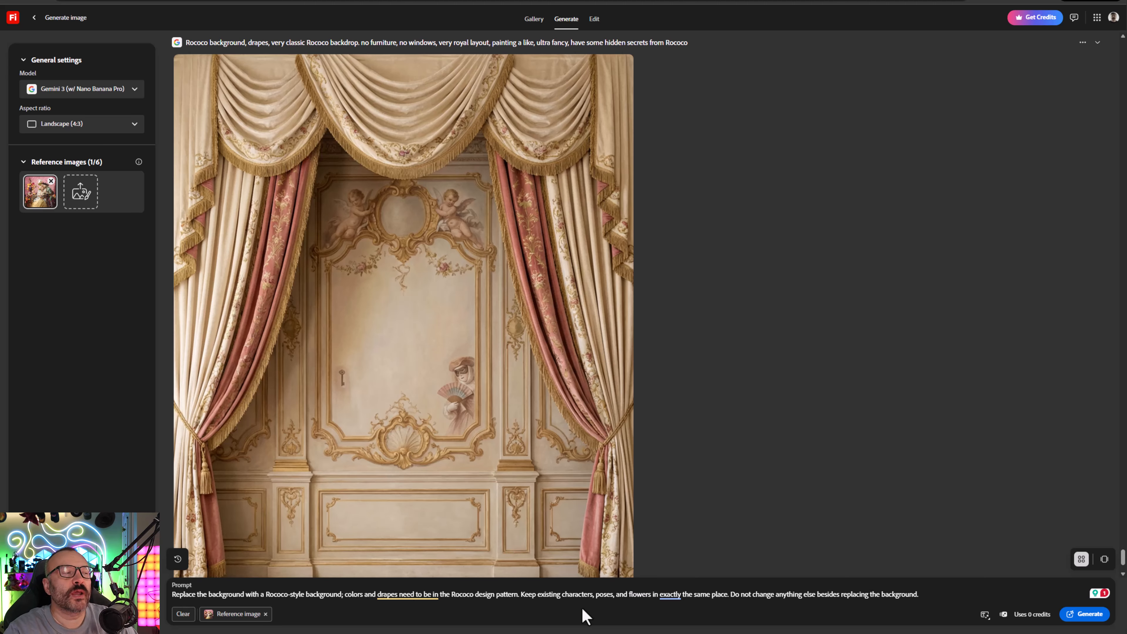
- Generate the Rococo-style background replacement for the pink reference photo, and set the aspect ratio to Standard (4:5)
click(1084, 614)
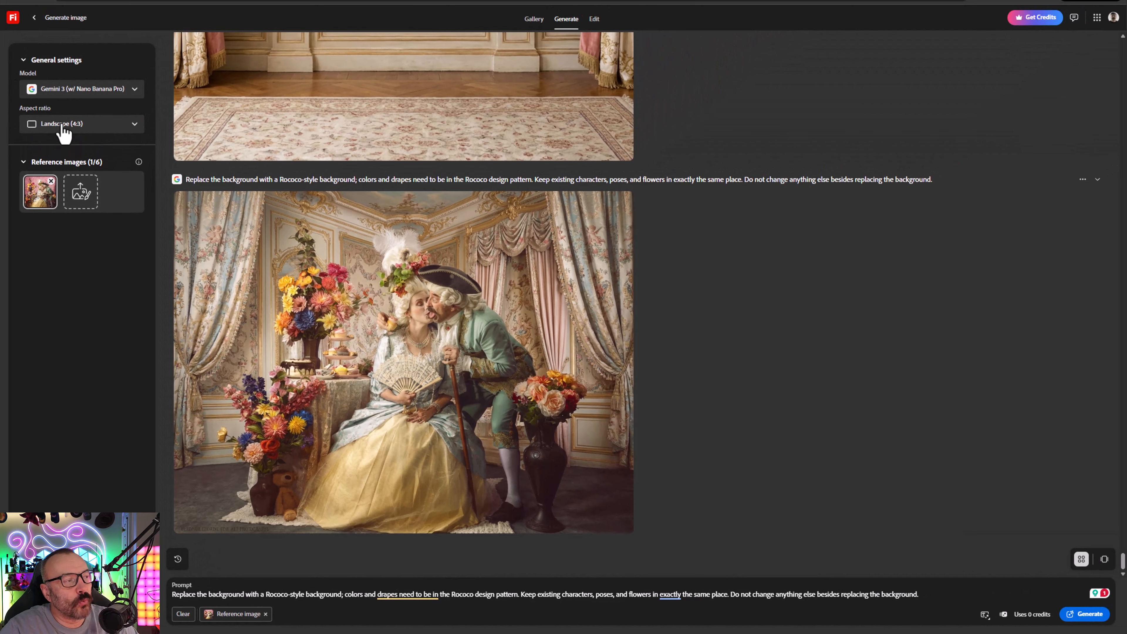
click(34, 80)
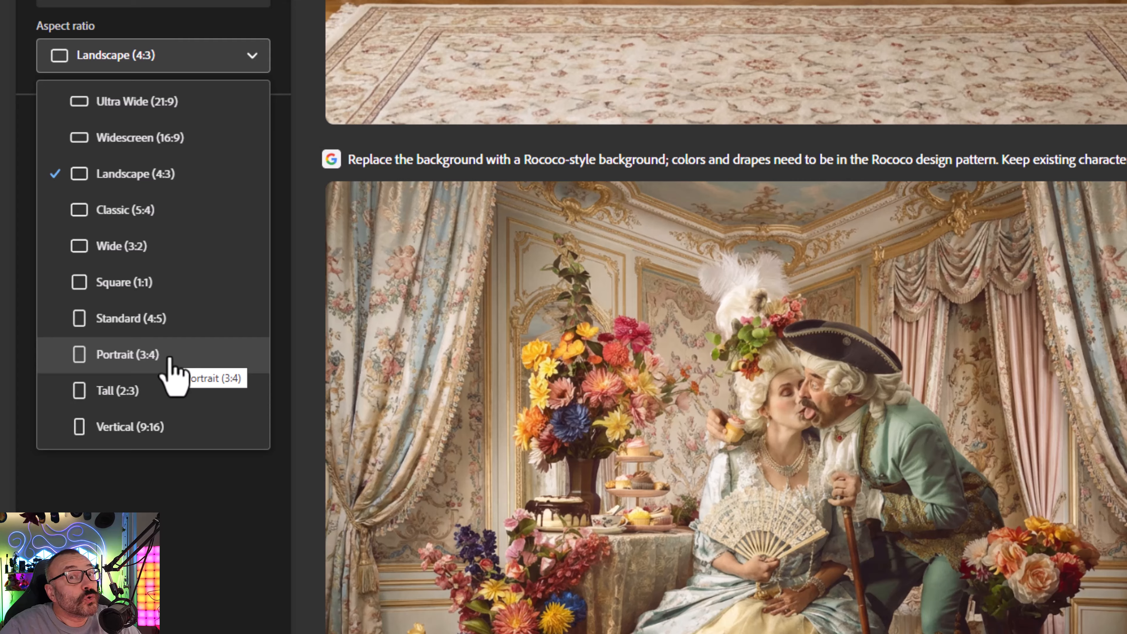
click(165, 318)
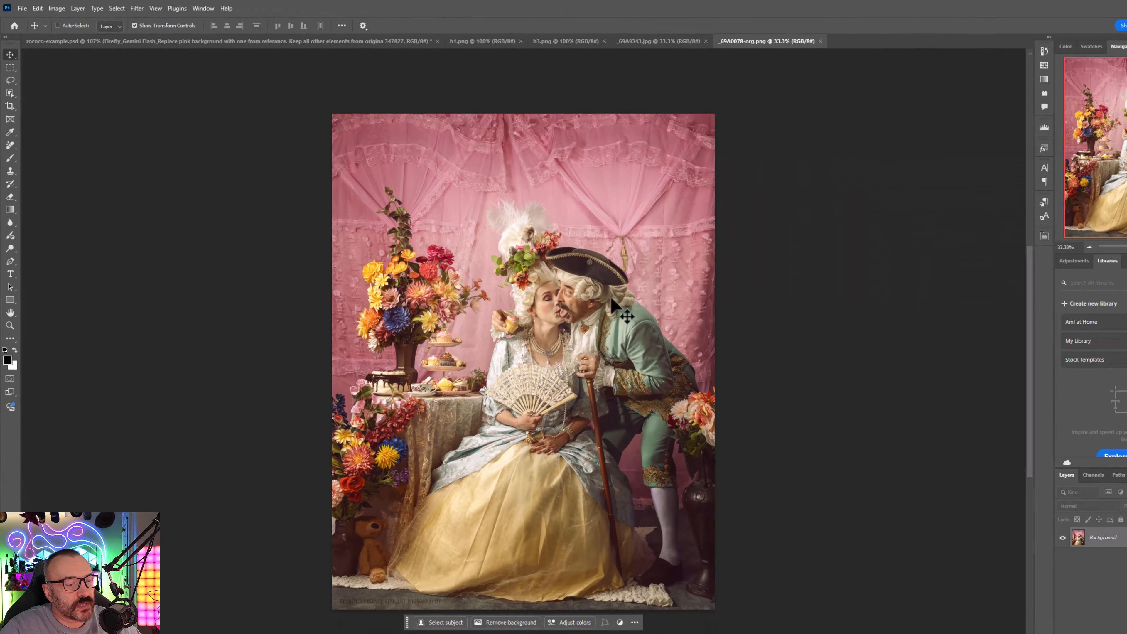
- Switch to Photoshop and set up a crop of _69A0078-org.png with the 4 : 5 (8 : 10) ratio
scroll(686, 447, down, 2)
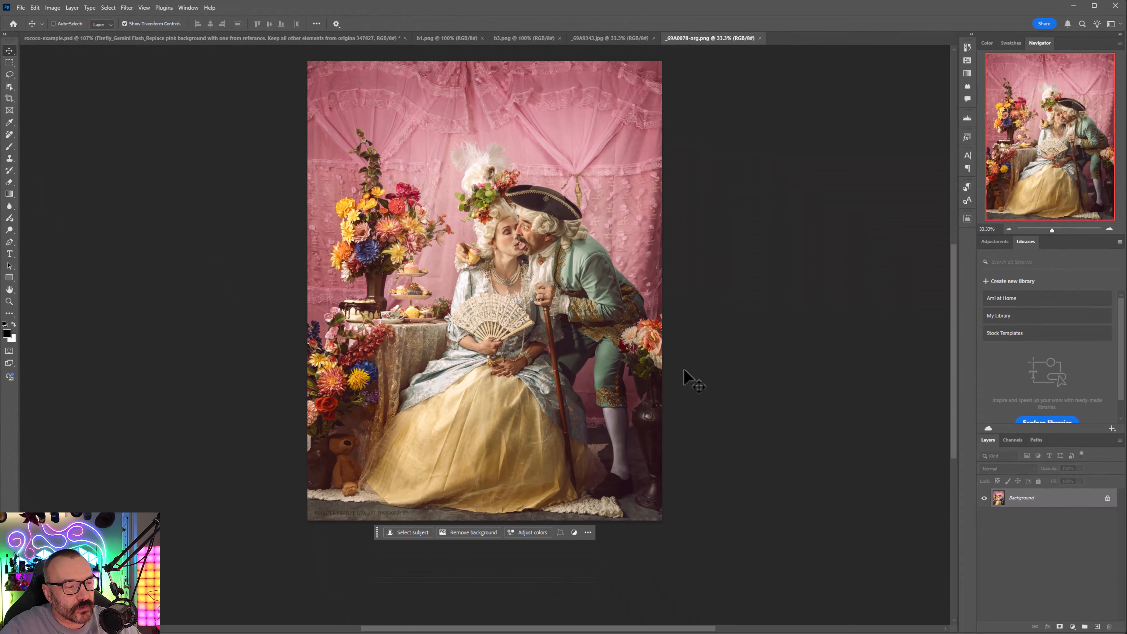
scroll(684, 370, down, 3)
key(c)
click(537, 473)
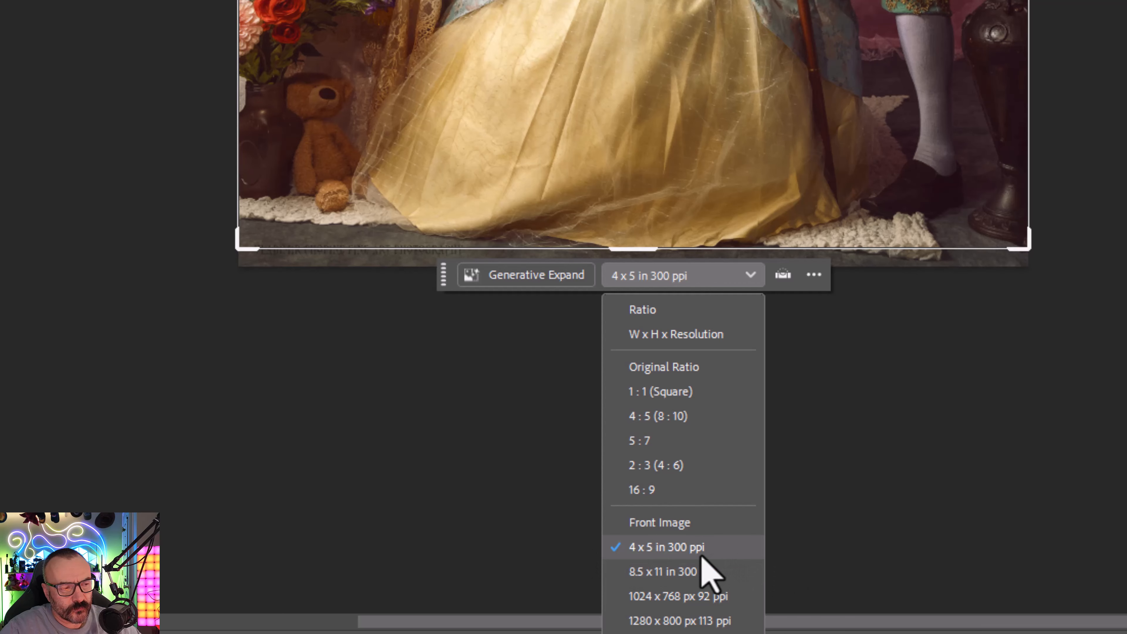
click(712, 418)
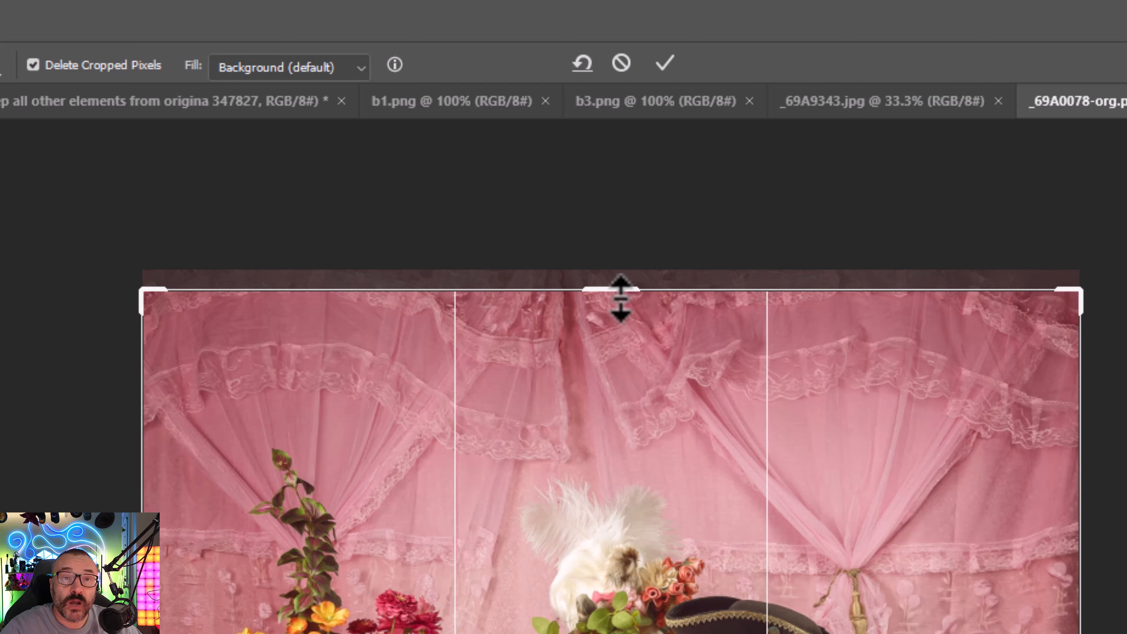
- Extend the crop frame to the photo's full height and fill the added side strips with Generative Expand
drag(621, 297, 598, 241)
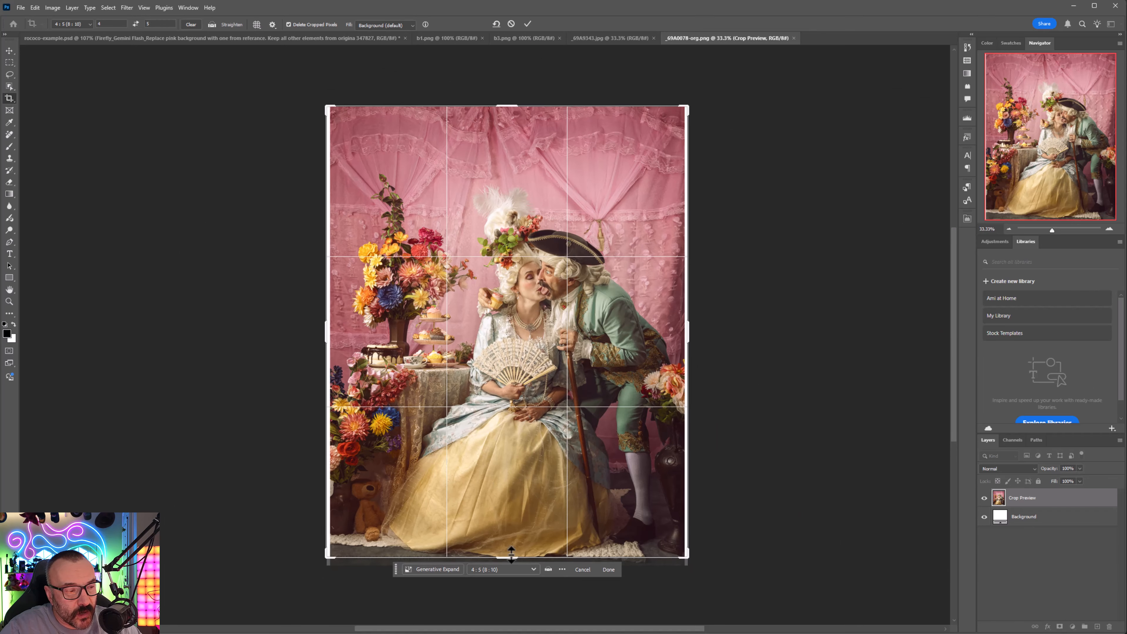
drag(511, 555, 511, 561)
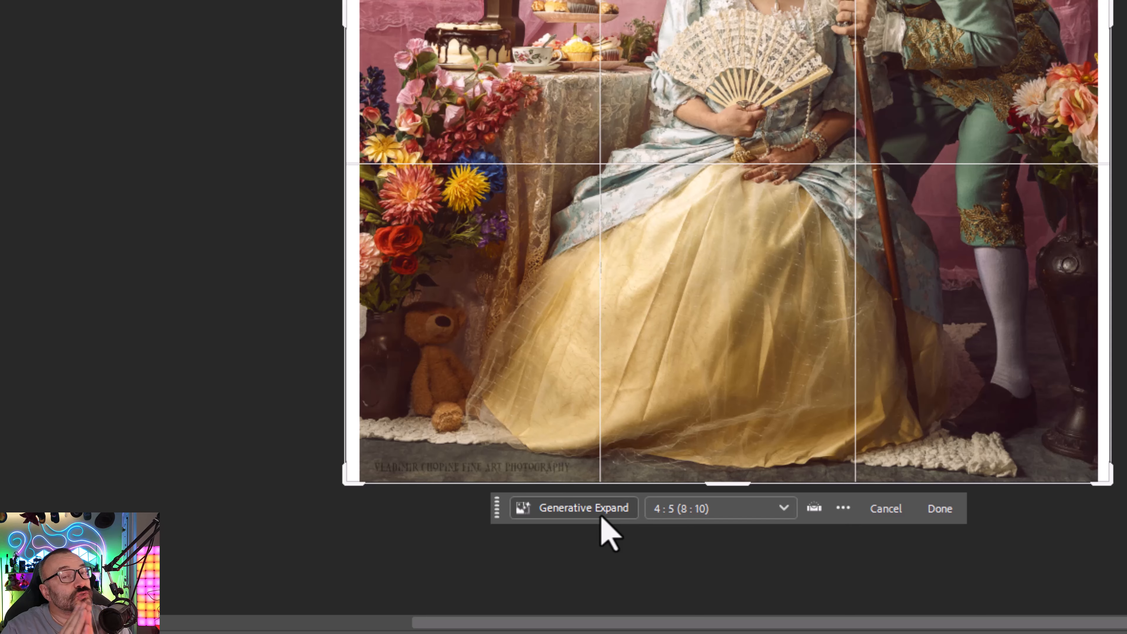
click(601, 515)
click(878, 347)
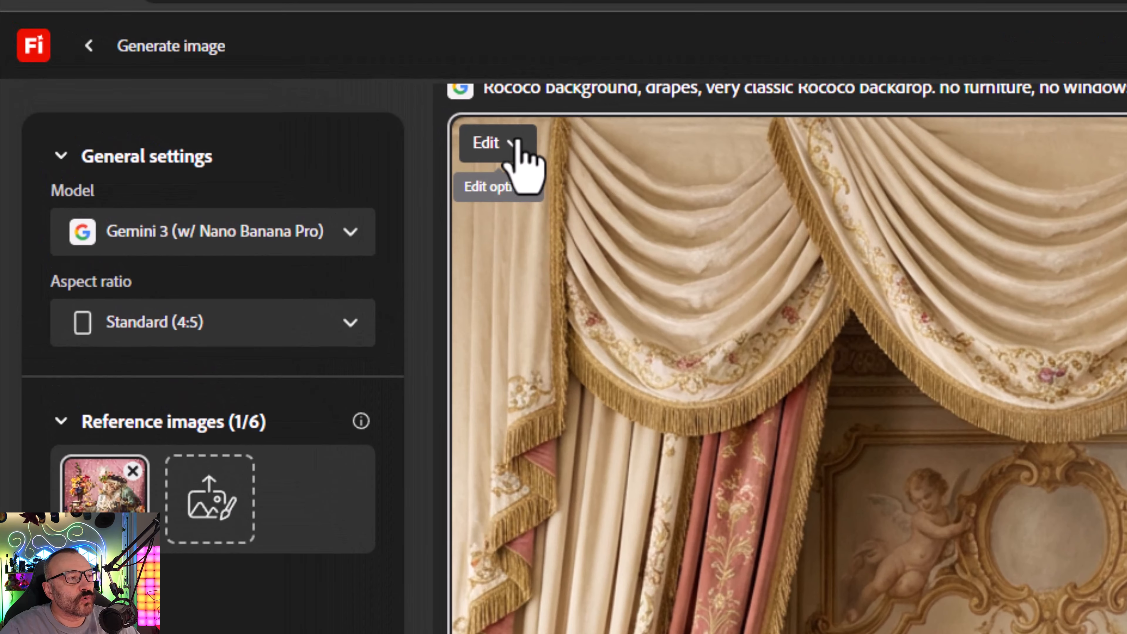
- Switch to Adobe Firefly, add the beige-and-pink drapes image as a reference, and reword the prompt to use the "background from referance image 2"
click(197, 57)
click(464, 339)
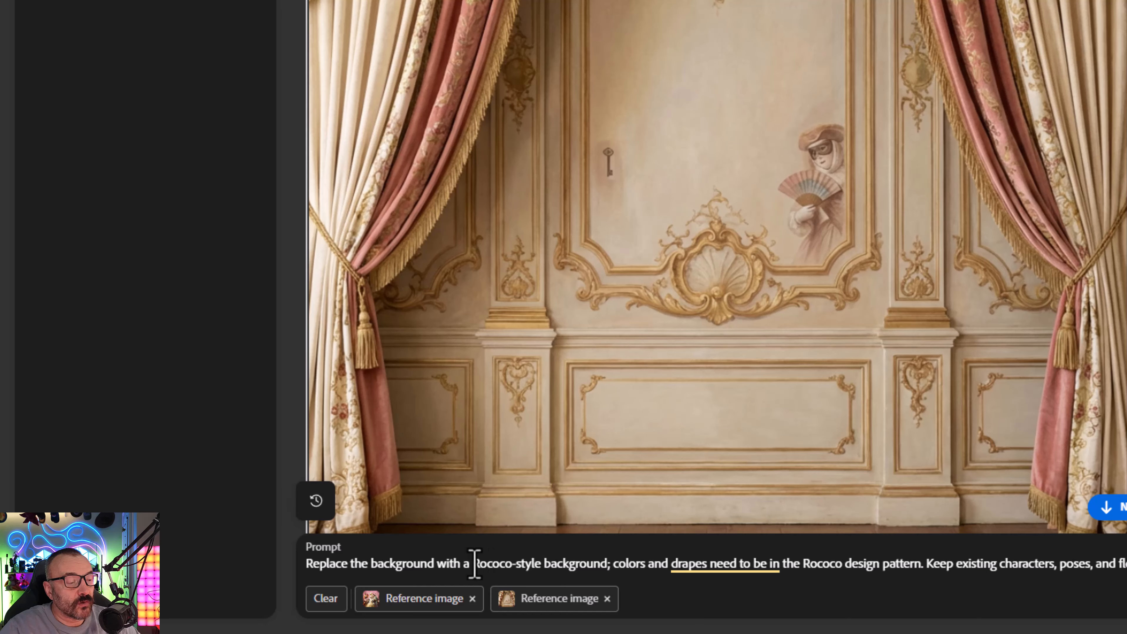
drag(437, 564, 535, 564)
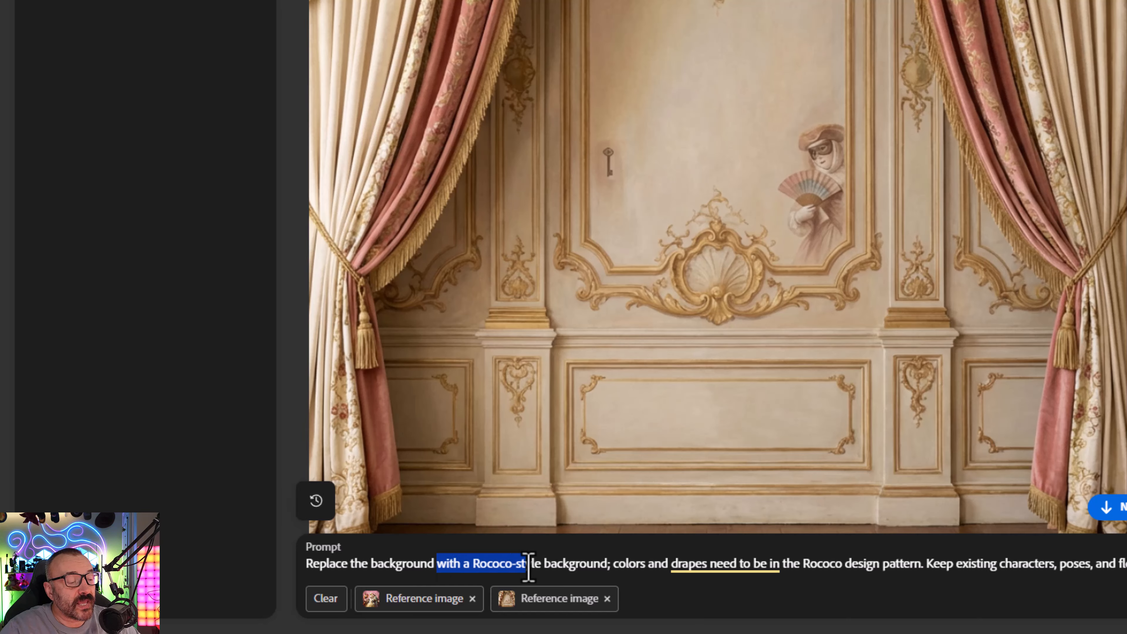
click(521, 565)
drag(461, 566, 604, 568)
key(BackSpace)
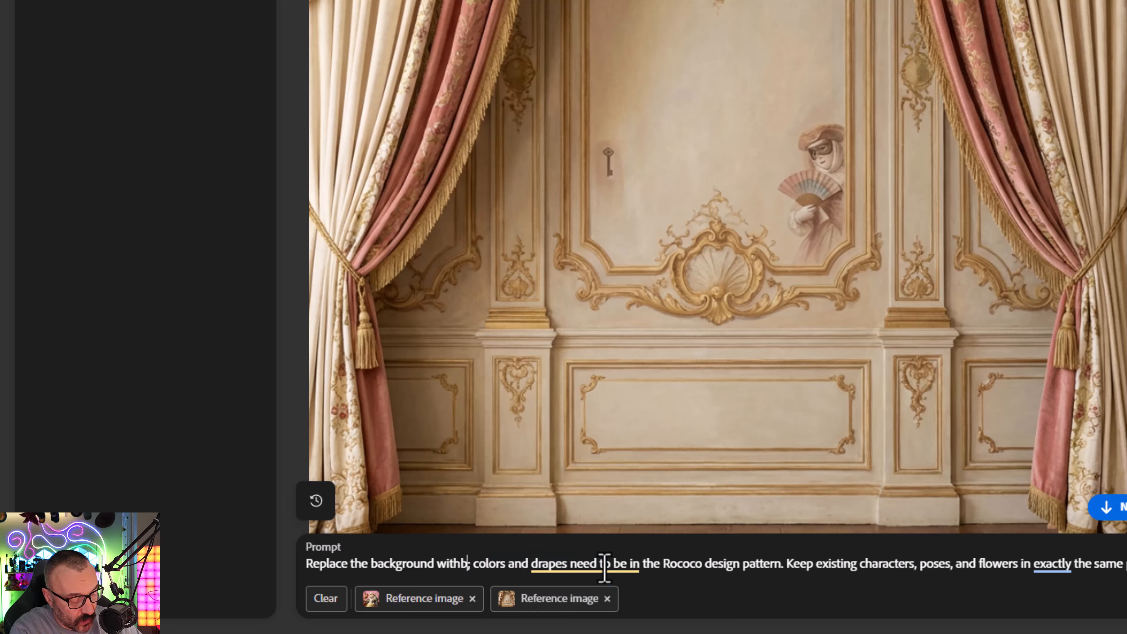
text(backg)
text(round from r)
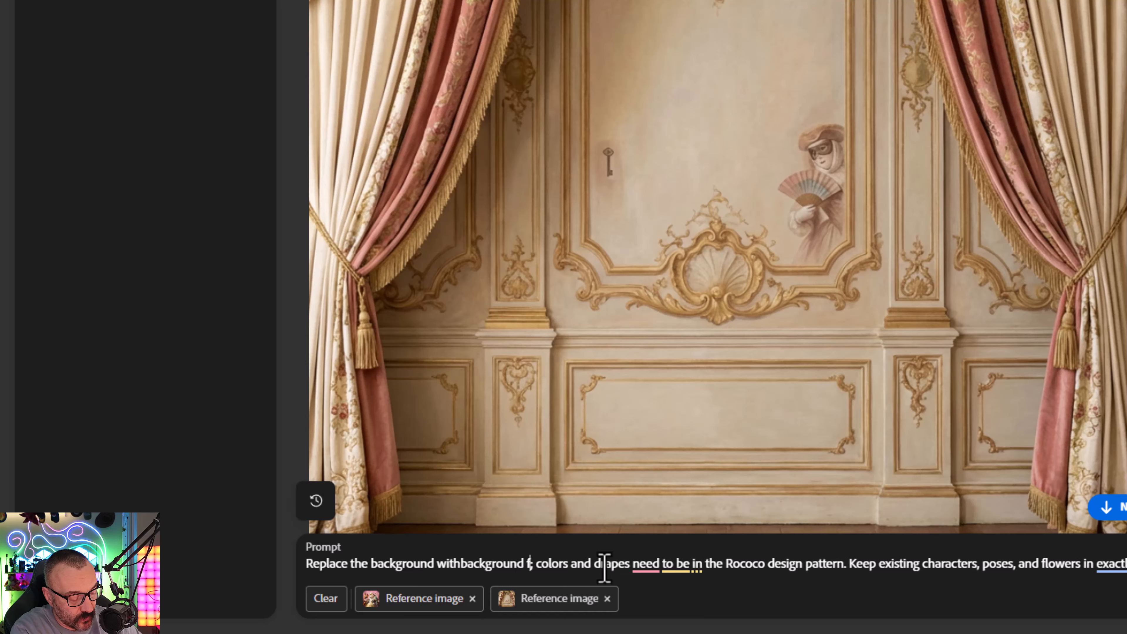
text(eferance)
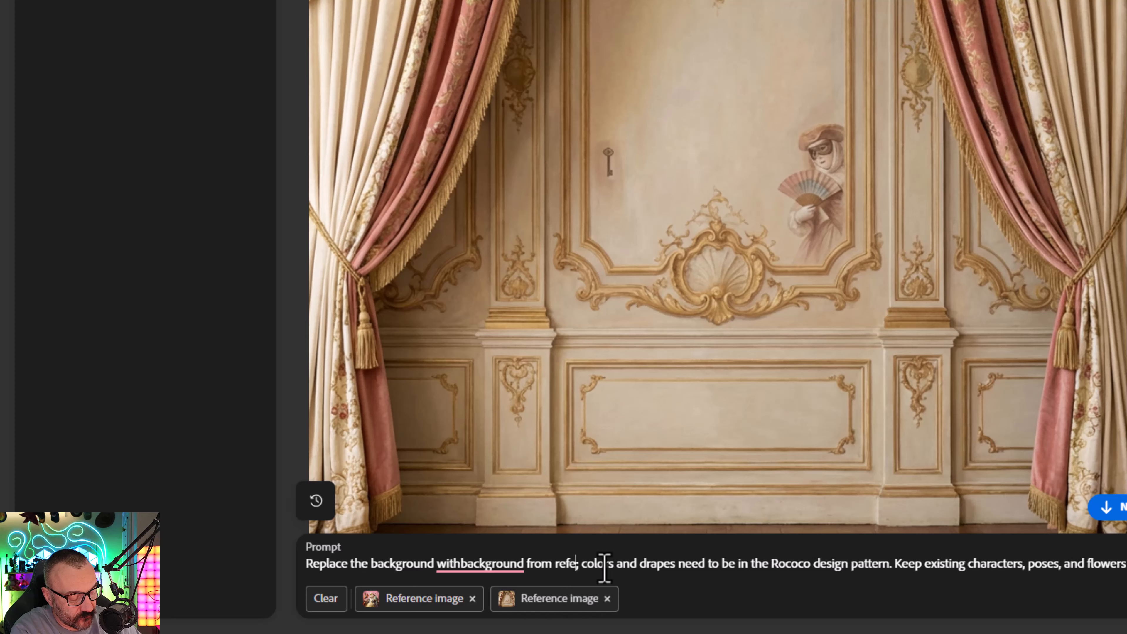
text( image 2)
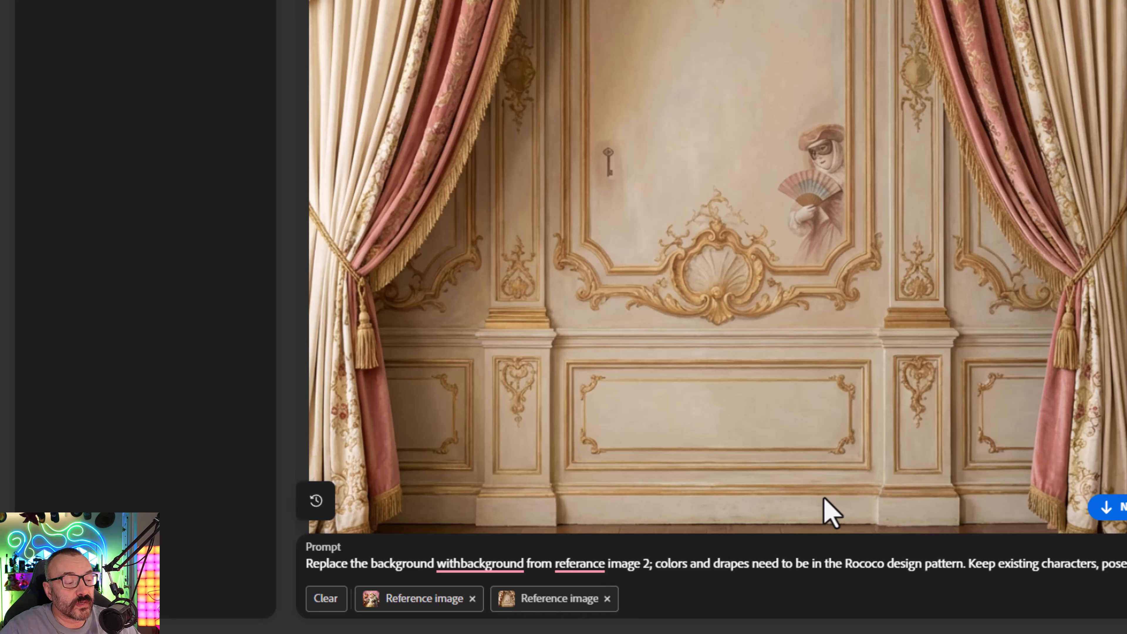
mouse_move(587, 559)
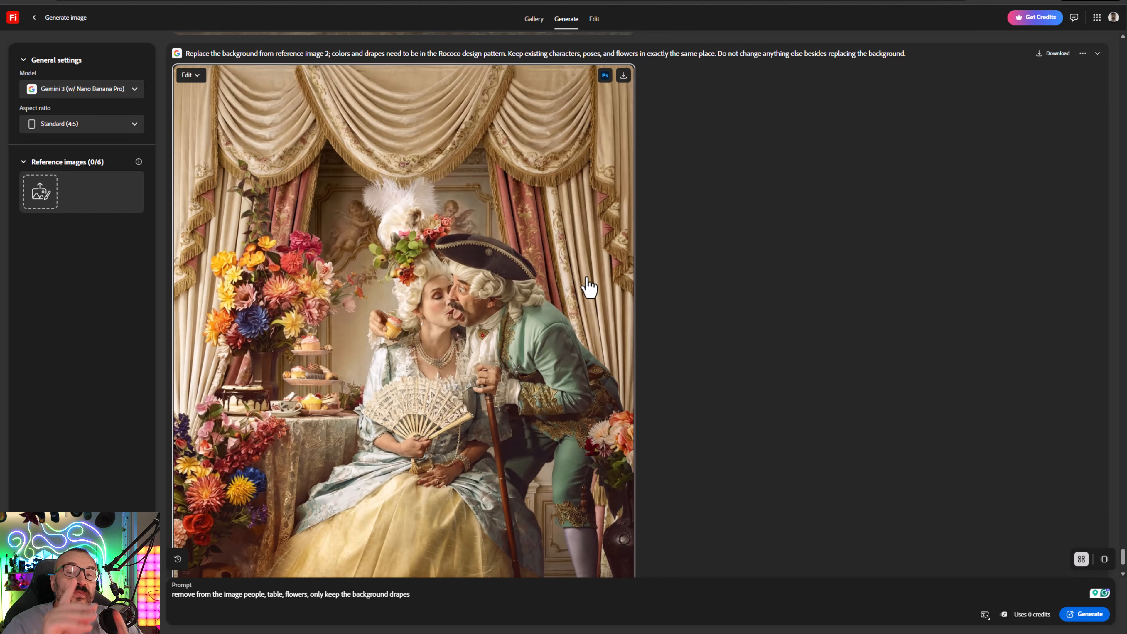
- Generate a drapes-only image from the dark reference photo using the prompt "remove from the image people, table, flowers, only keep the background drapes"
click(191, 75)
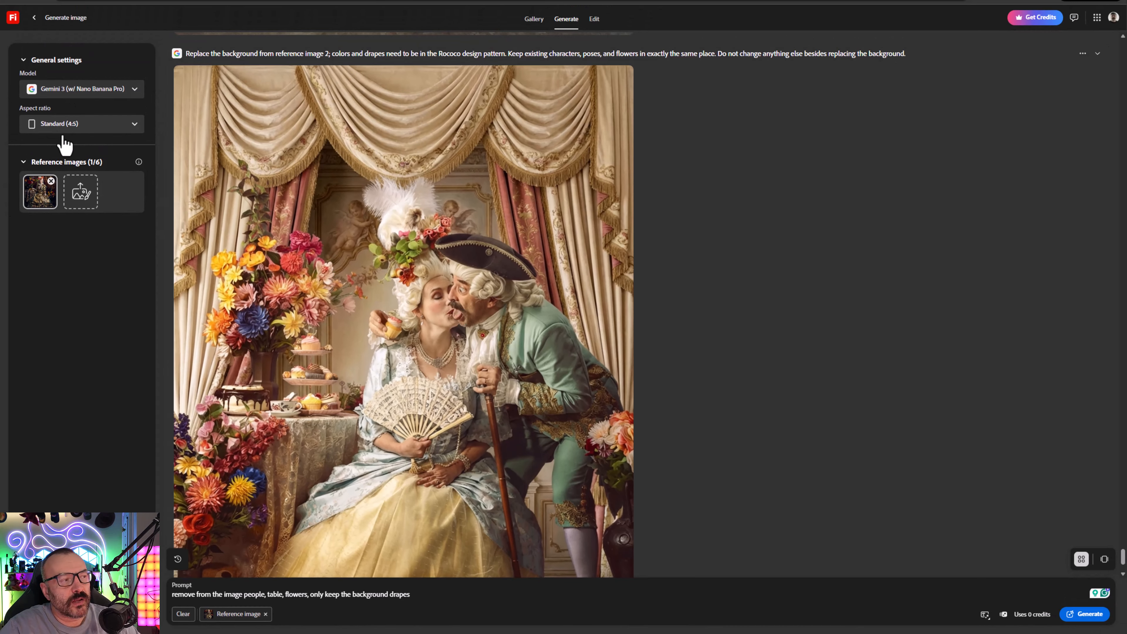
click(108, 127)
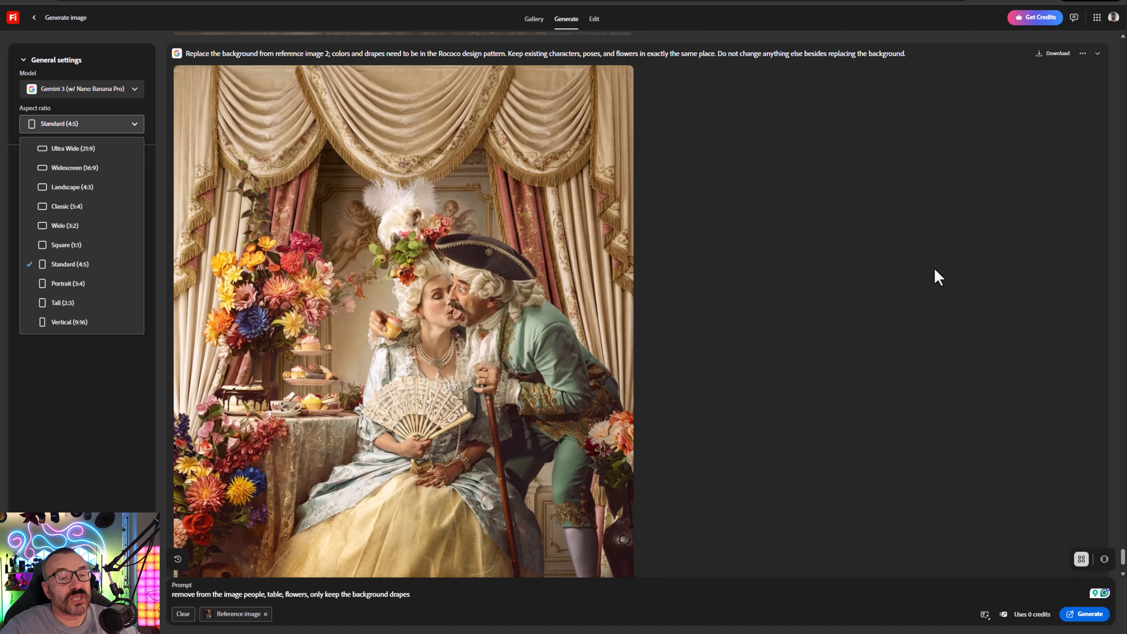
click(937, 275)
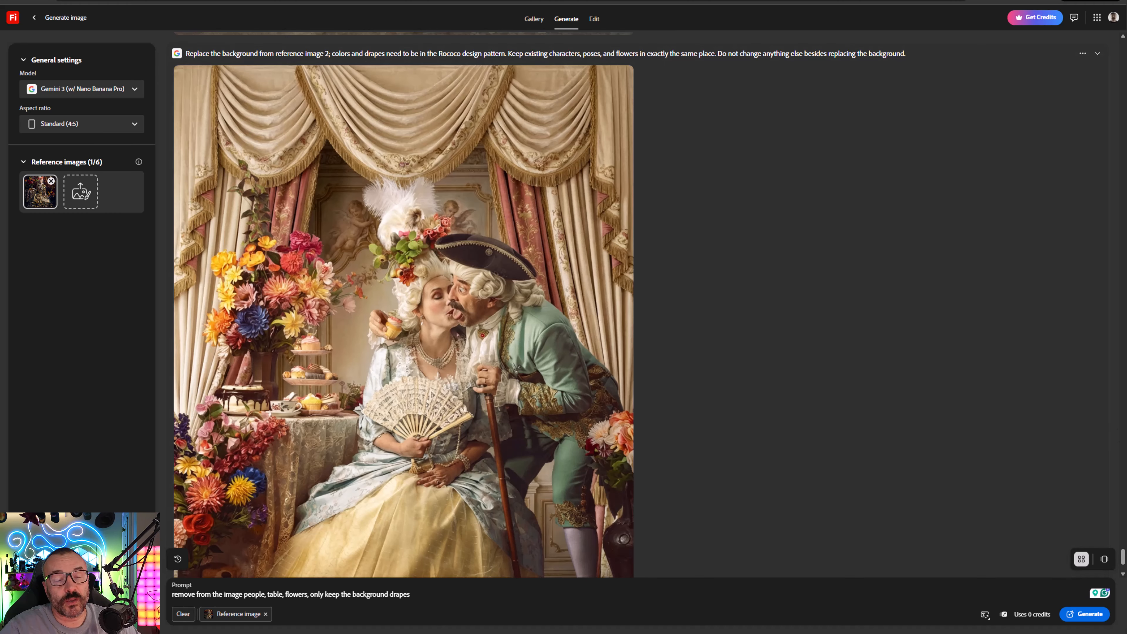
click(1085, 614)
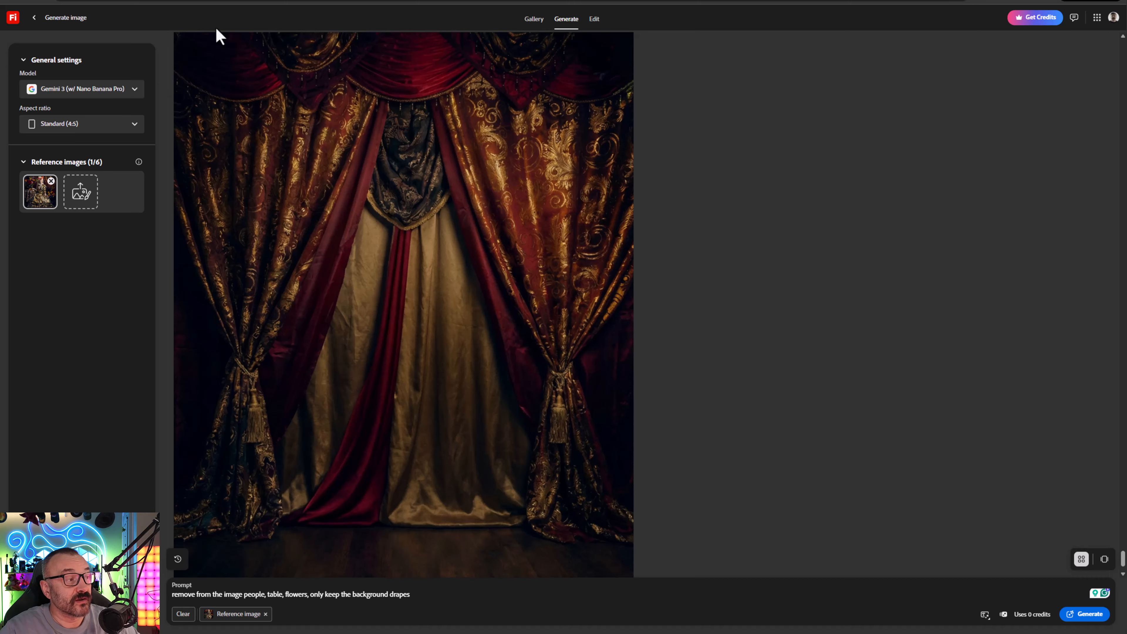
- Swap the reference for the pink-background couple photo and replace the prompt with the one beginning "Replace the background from reference image 2"
click(51, 181)
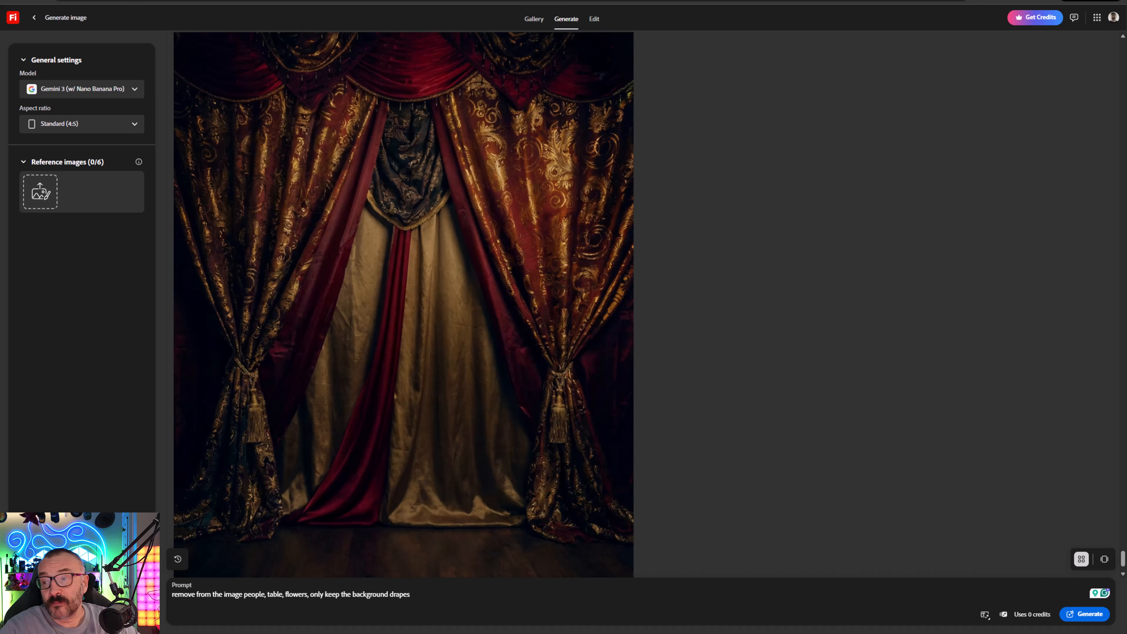
drag(275, 271, 40, 199)
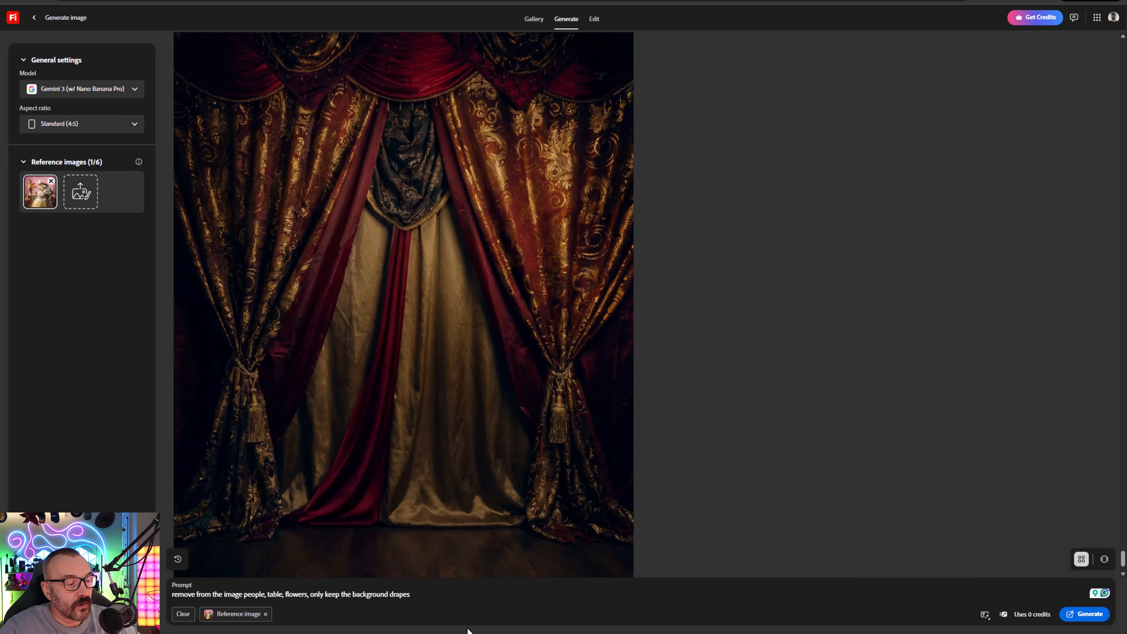
double_click(457, 599)
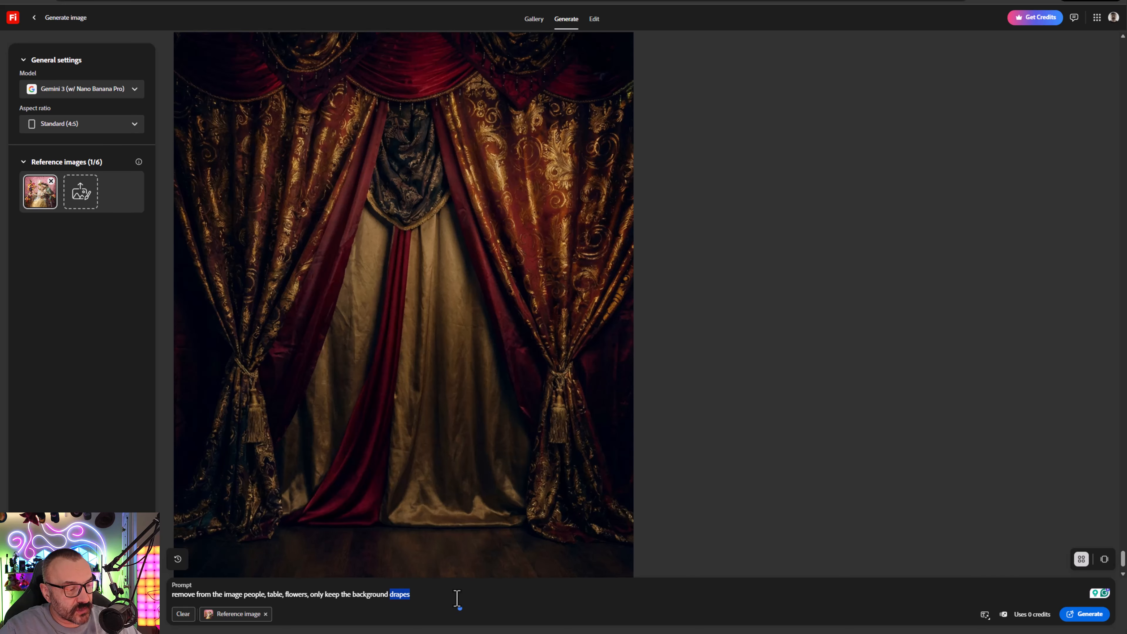
drag(422, 598, 165, 599)
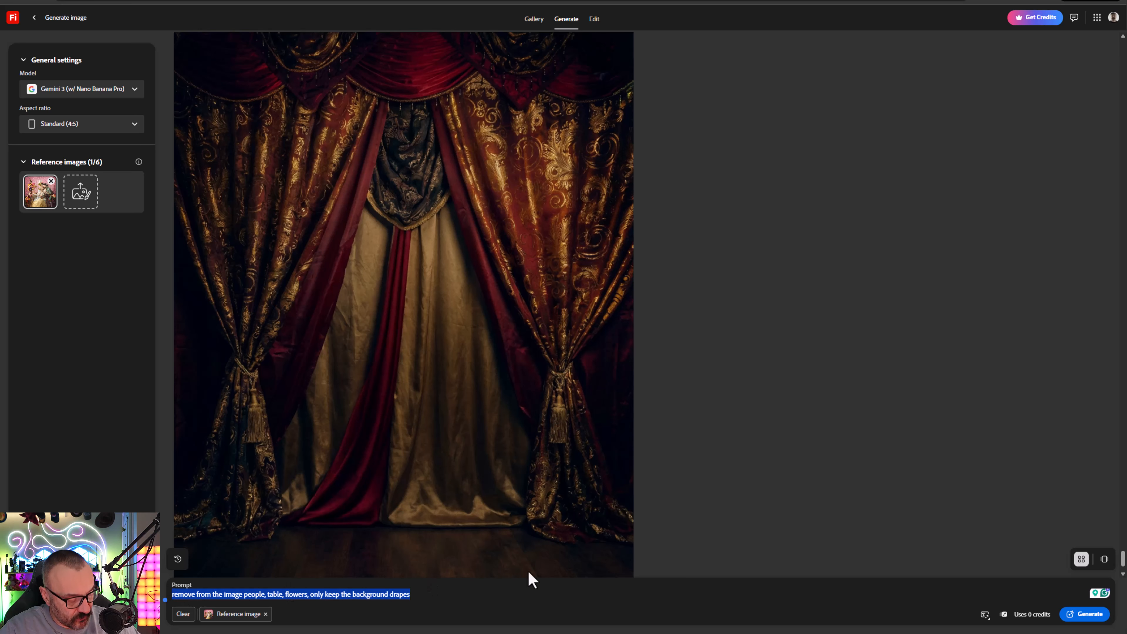
text(Replace the background from reference image 2; colors and drapes need to be in the Rococo design pattern. Keep existing characters, poses, and flowers in exactly the same place. Do not change anything else besides replacing the background.)
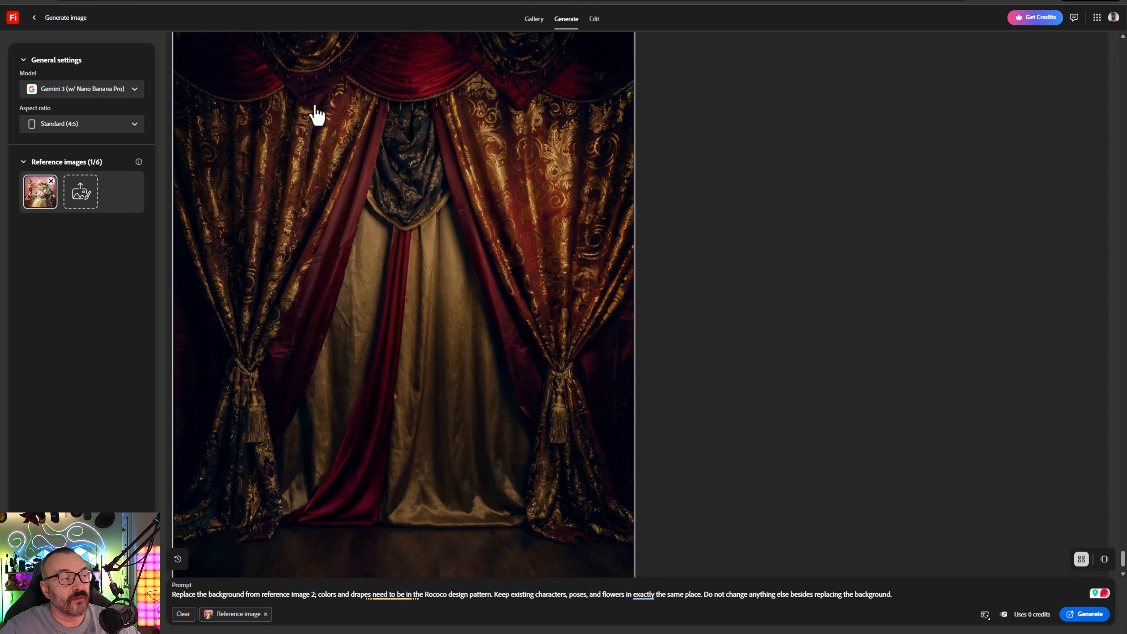
- Add the dark red and gold drapes image as the second reference image and generate the couple's new background
scroll(674, 340, up, 2)
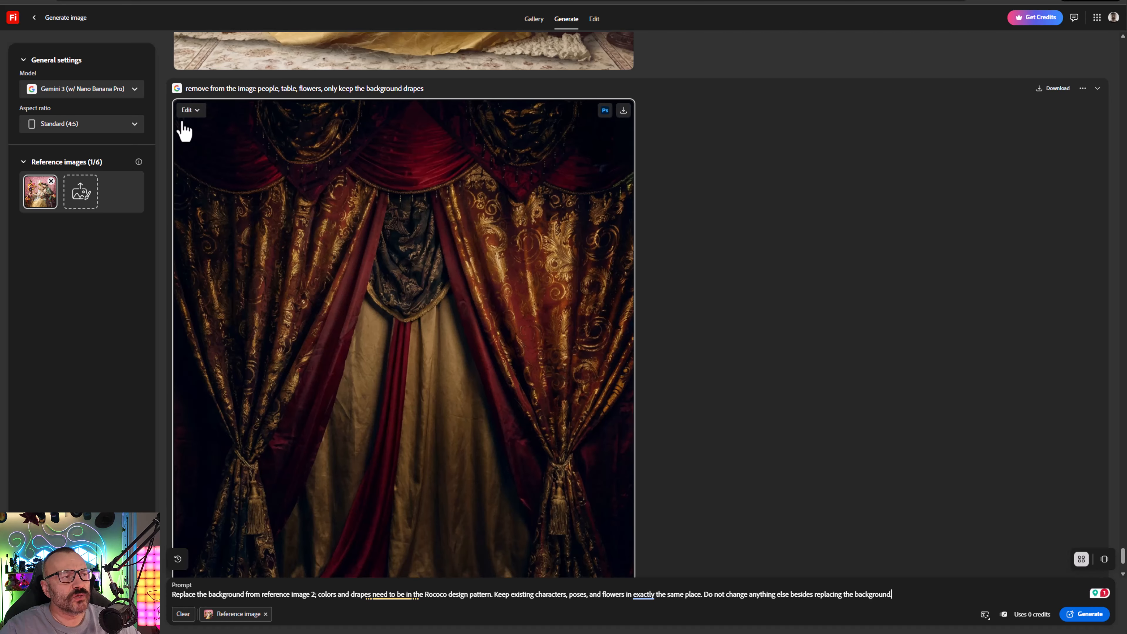
click(189, 110)
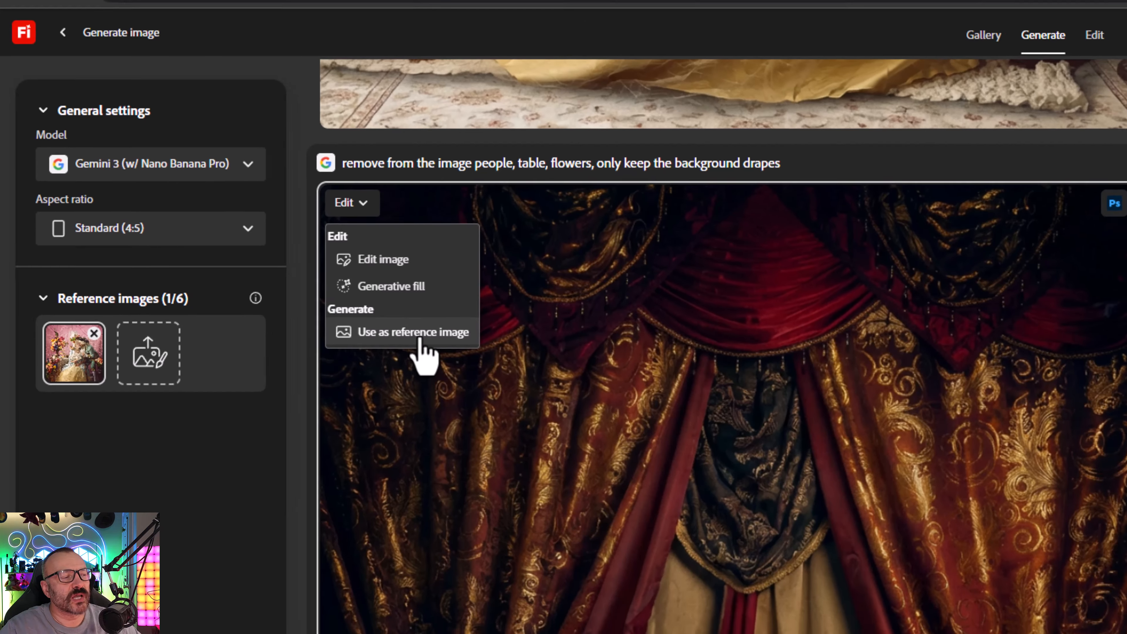
click(430, 346)
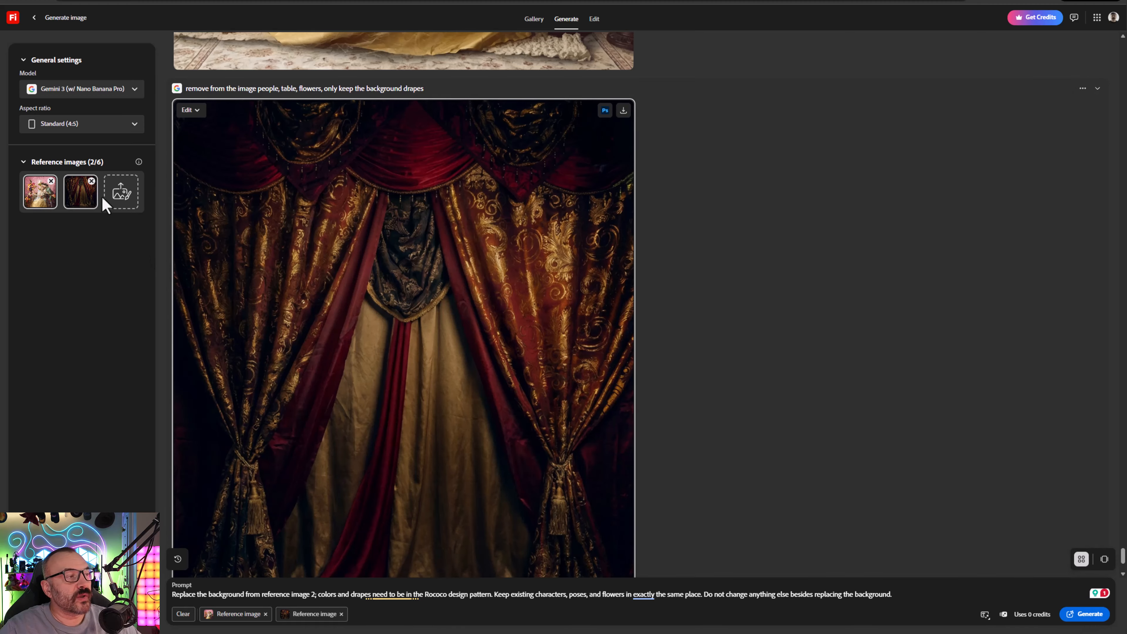
click(1085, 614)
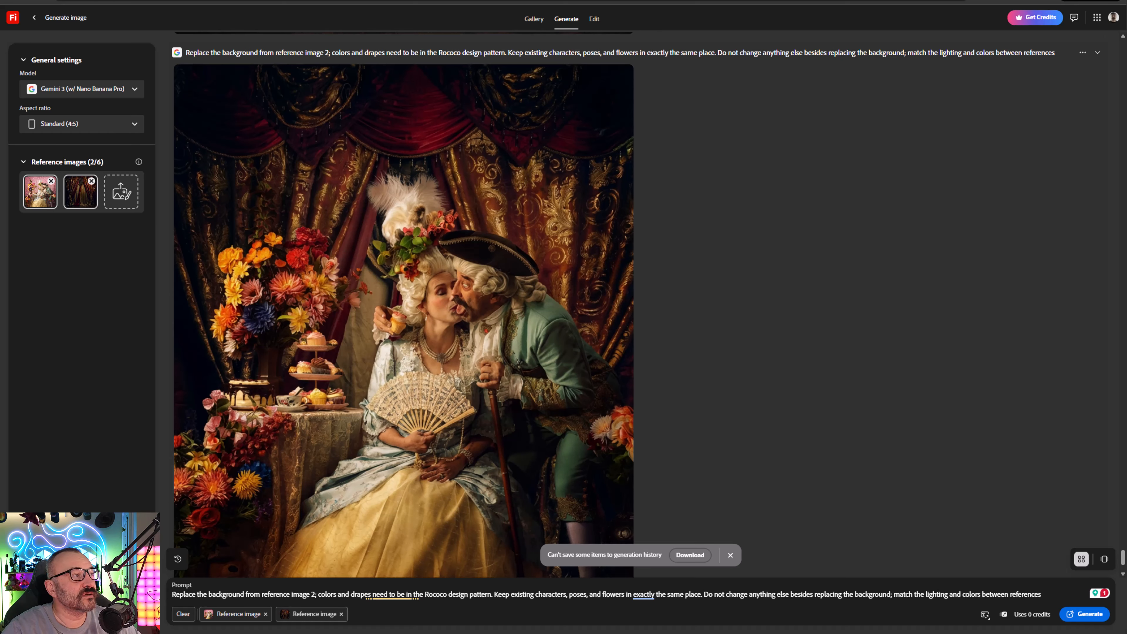
scroll(455, 98, down, 1)
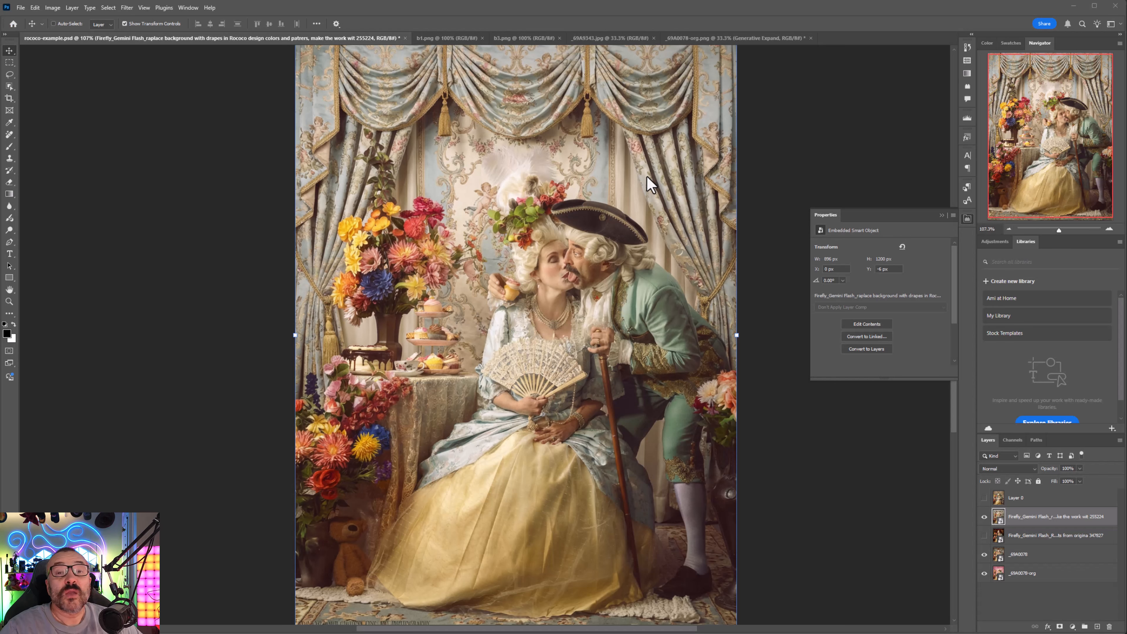
- Switch to Photoshop and examine the flowers, cakes and couple's faces in rococo-example.psd up close, toggling a layer's visibility to compare versions
click(509, 175)
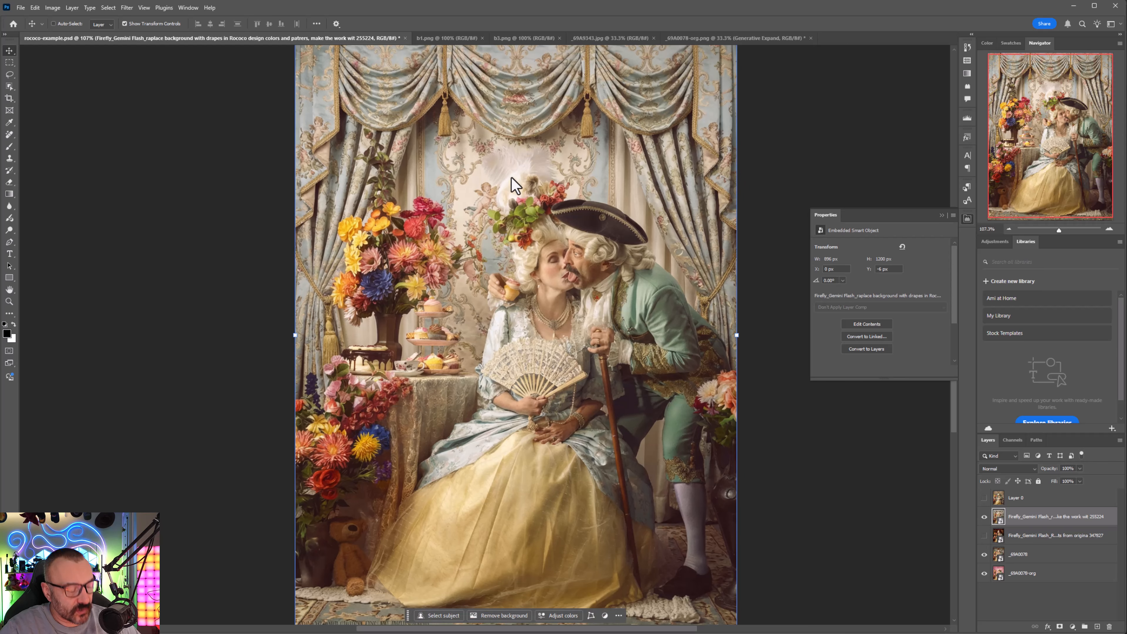
scroll(515, 168, up, 6)
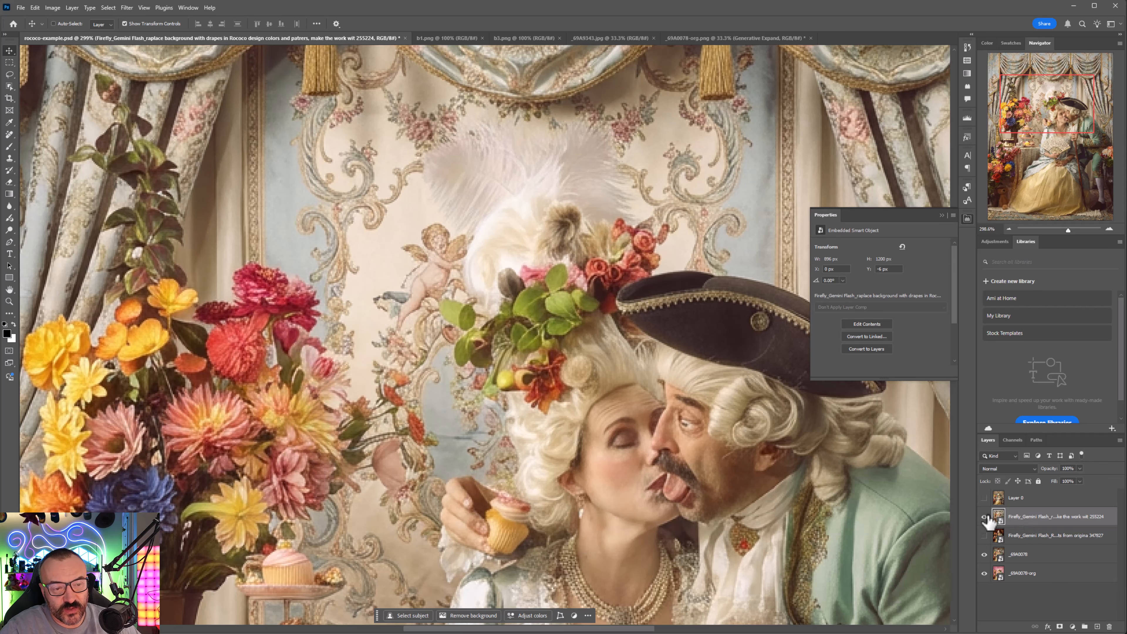
click(984, 498)
click(984, 498)
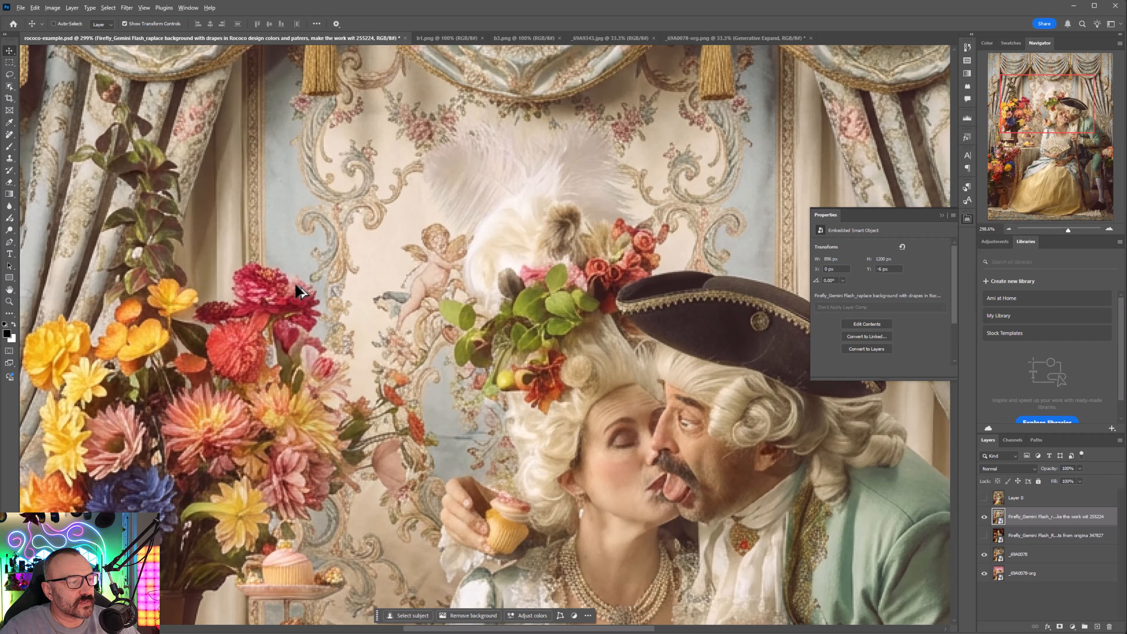
scroll(302, 293, up, 4)
scroll(302, 293, down, 4)
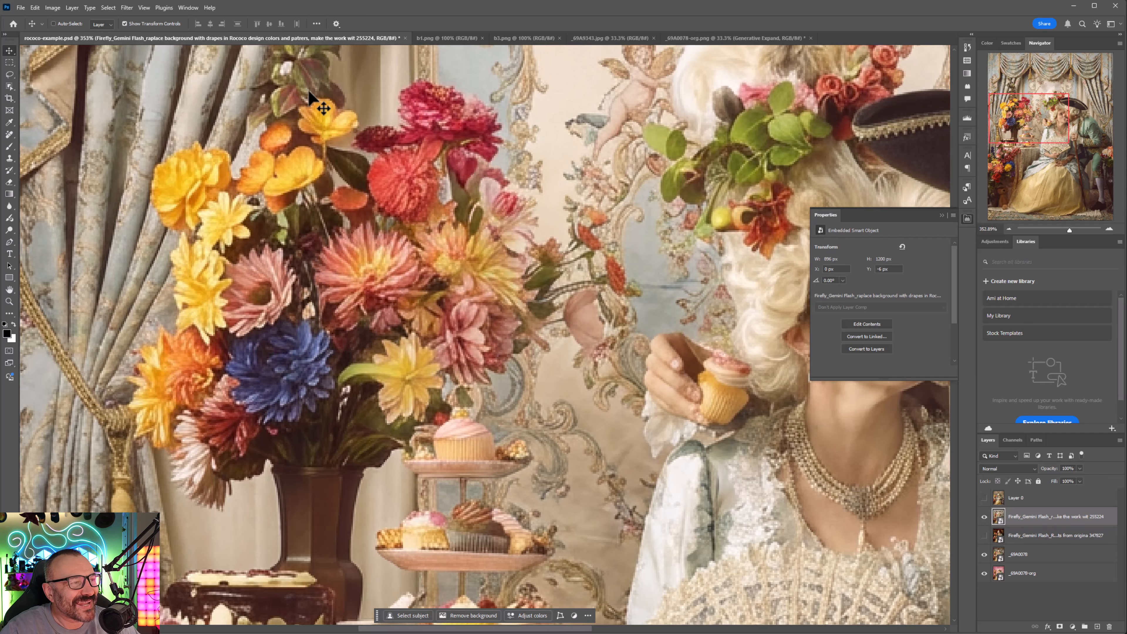
drag(574, 372, 536, 183)
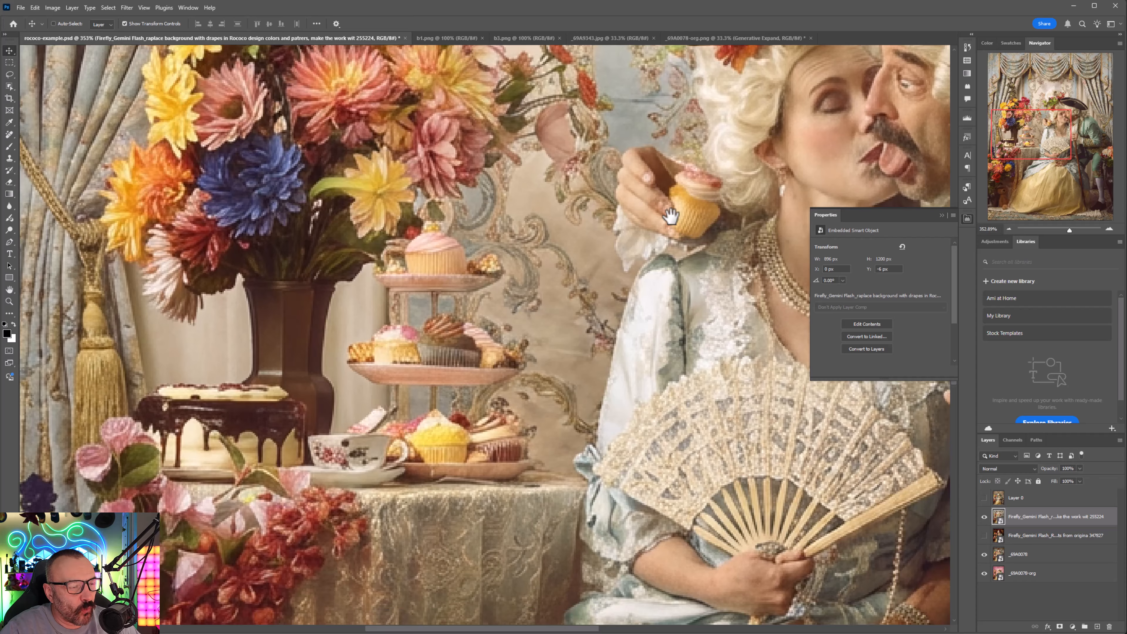
drag(679, 226, 409, 332)
drag(690, 196, 626, 260)
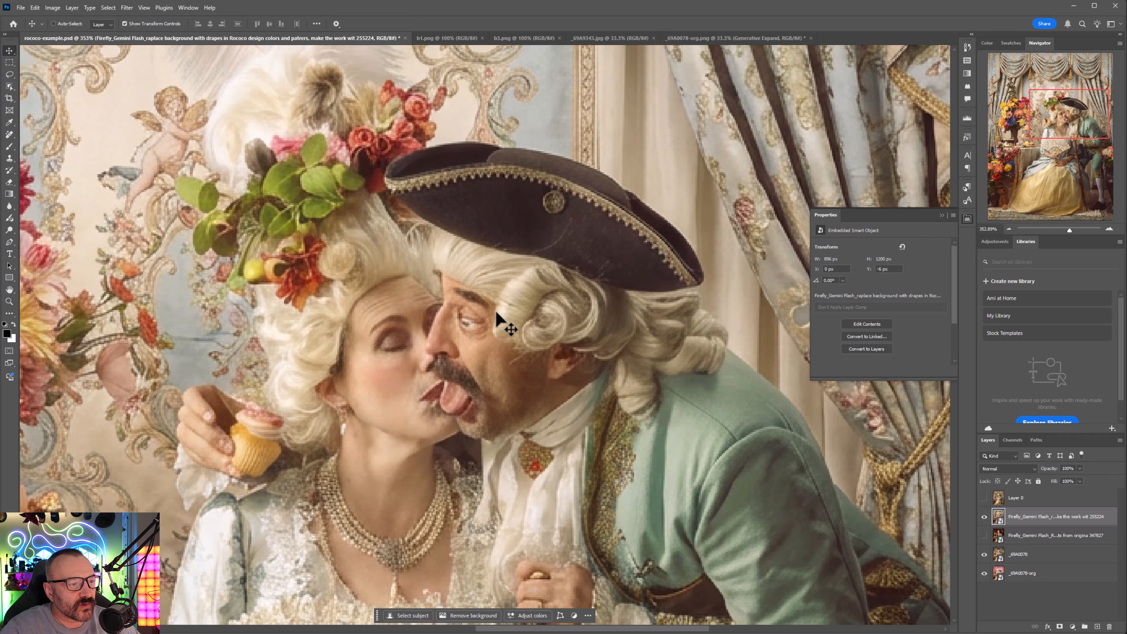
scroll(478, 415, down, 10)
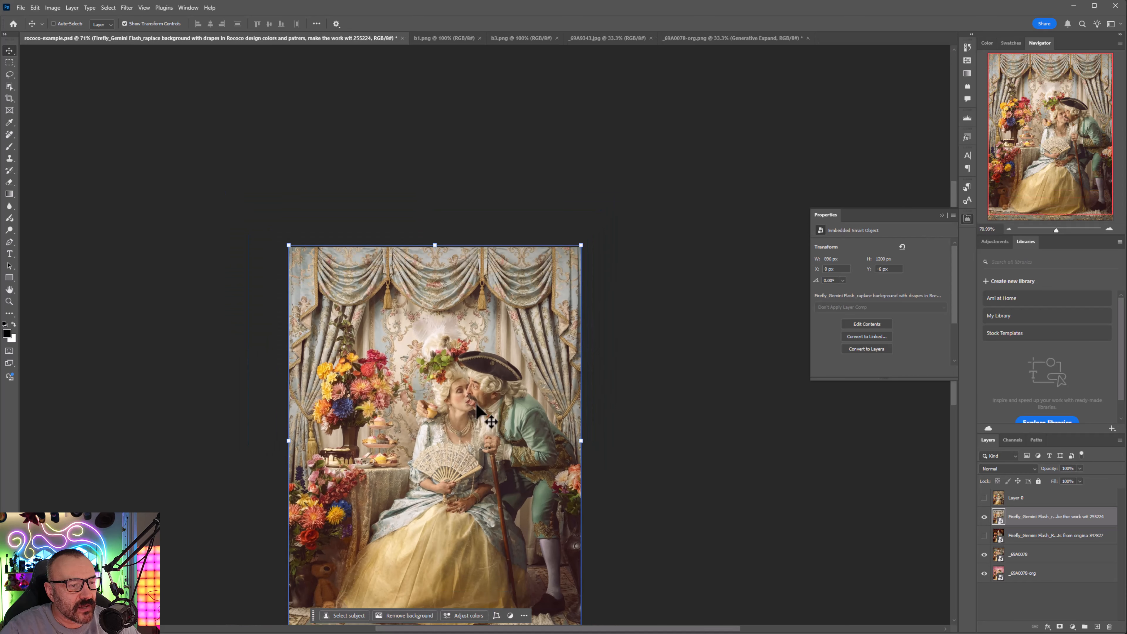
scroll(532, 333, up, 1)
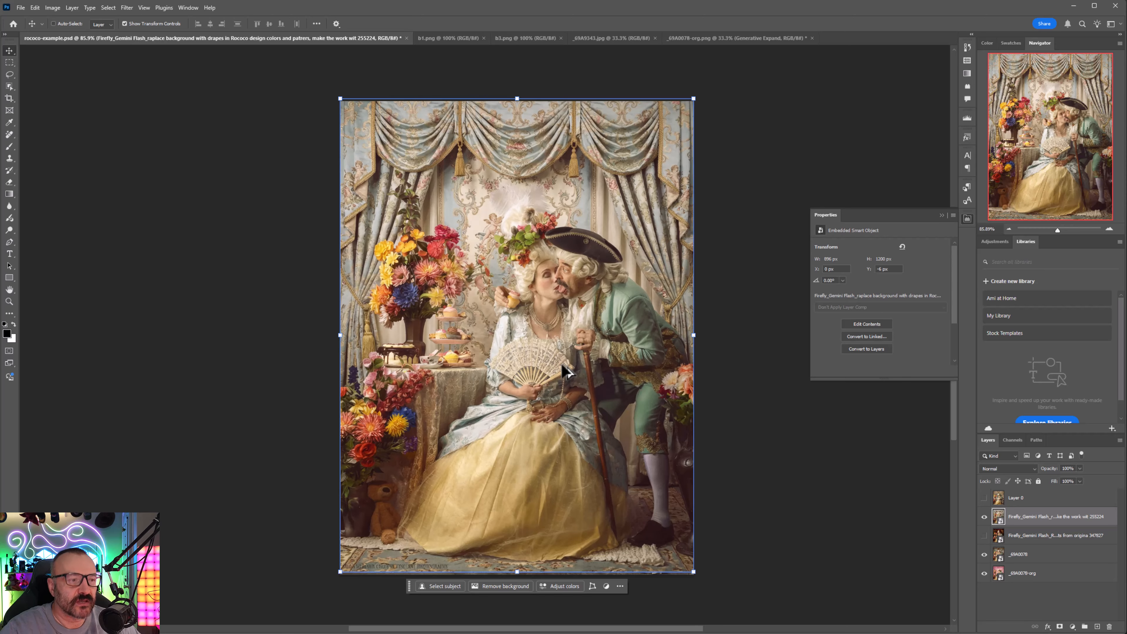